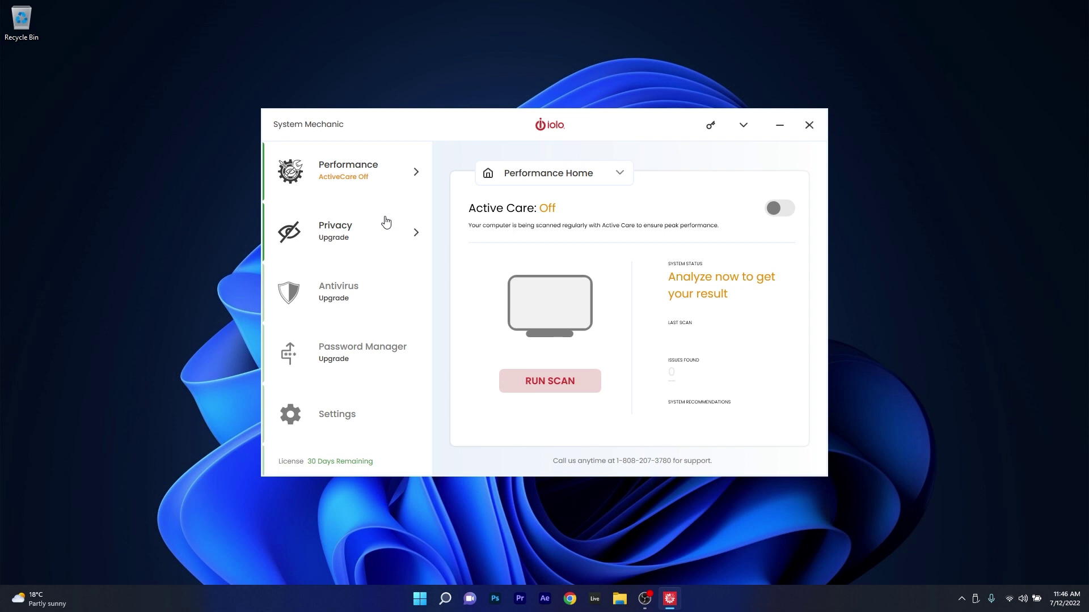
{"action": "left_click", "coordinate": [341, 228]}
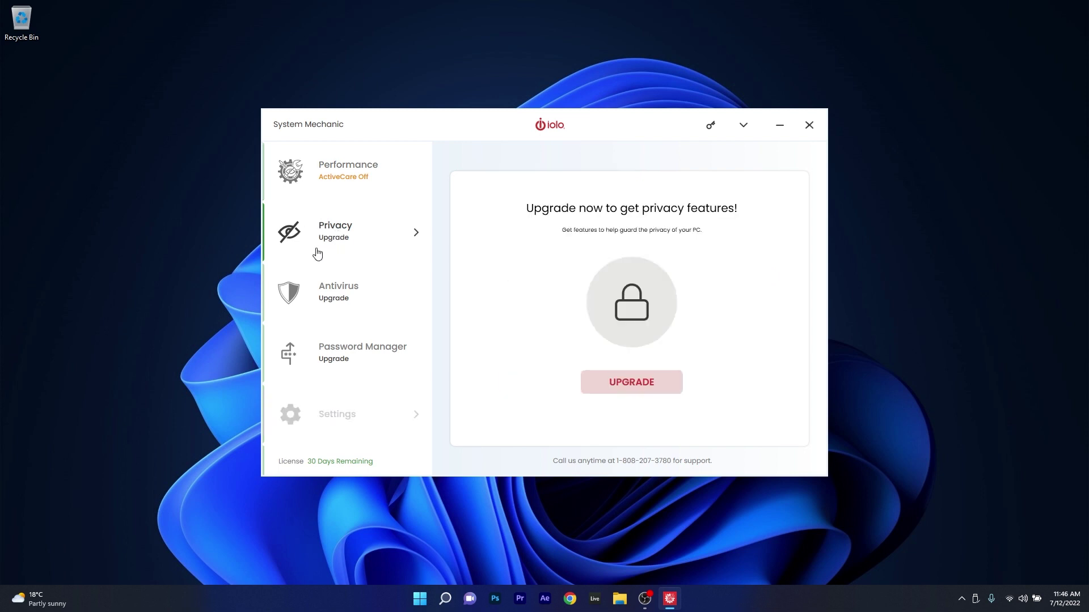
{"action": "left_click", "coordinate": [344, 304]}
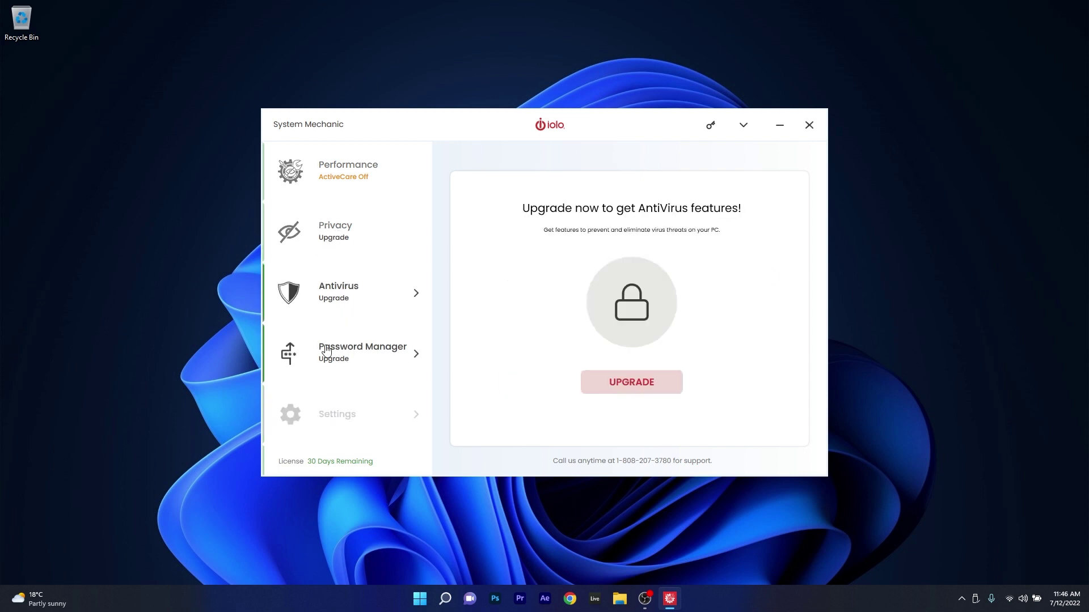
{"action": "left_click", "coordinate": [360, 357]}
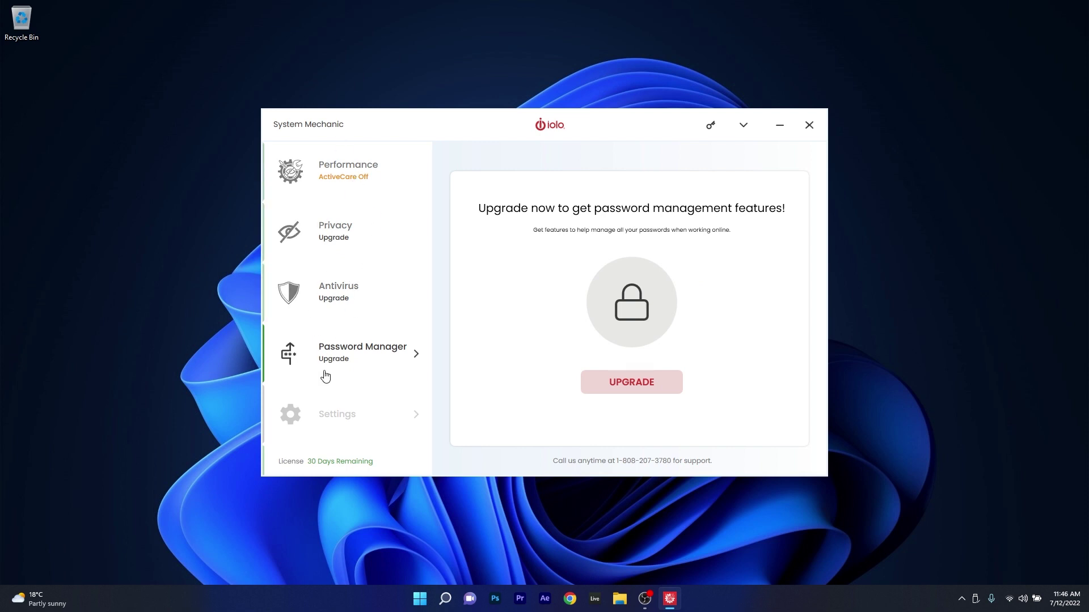
{"action": "left_click", "coordinate": [371, 174]}
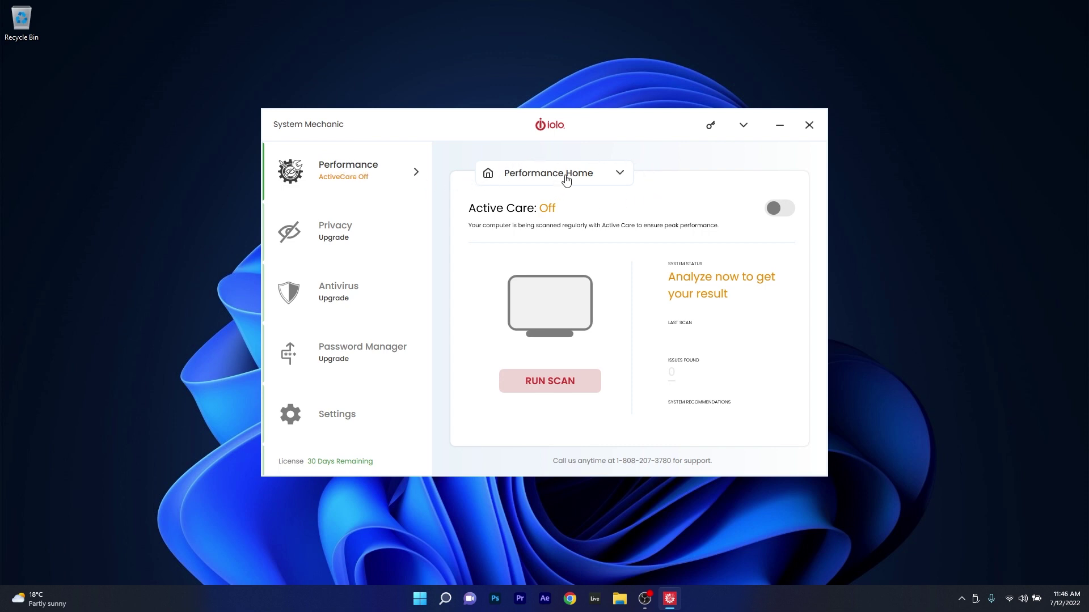
Step: Run the System Mechanic scan, which finds 895 issues, and switch to the Deepclean page
{"action": "left_click", "coordinate": [607, 175]}
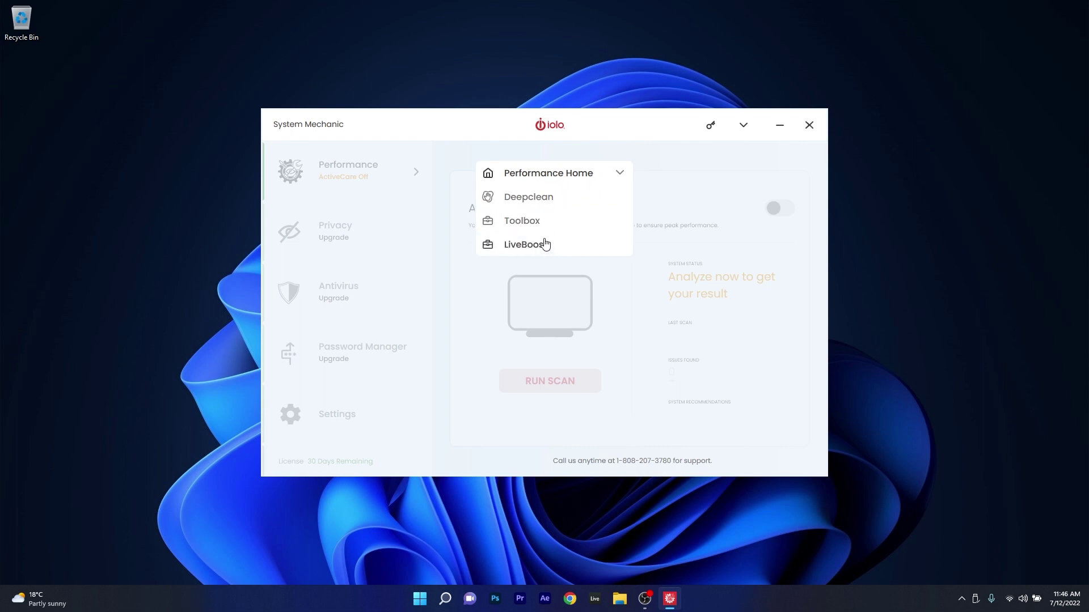
{"action": "left_click", "coordinate": [611, 174]}
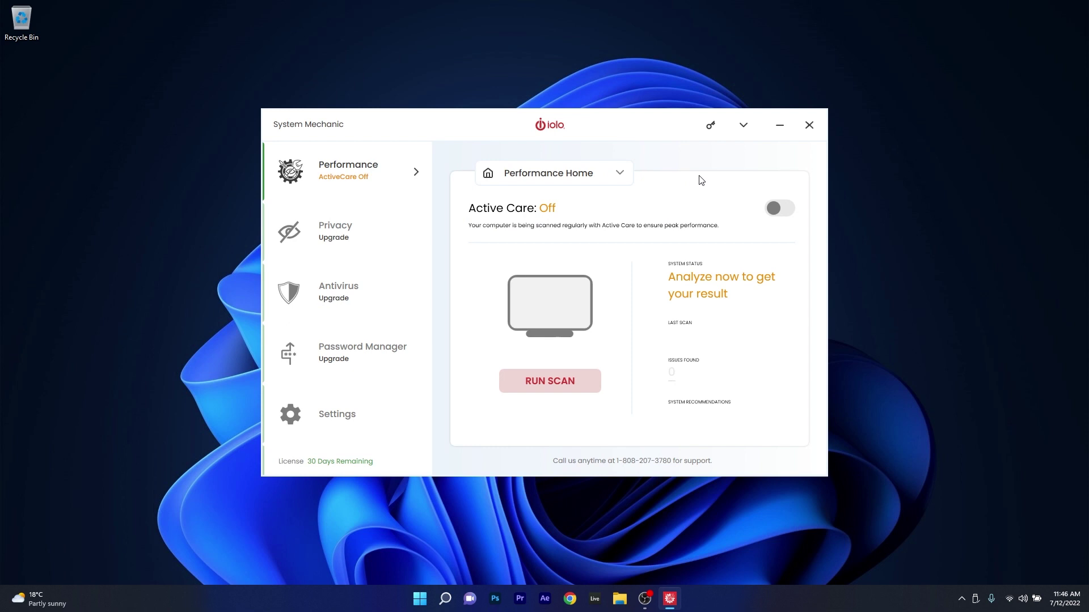
{"action": "left_click", "coordinate": [535, 381]}
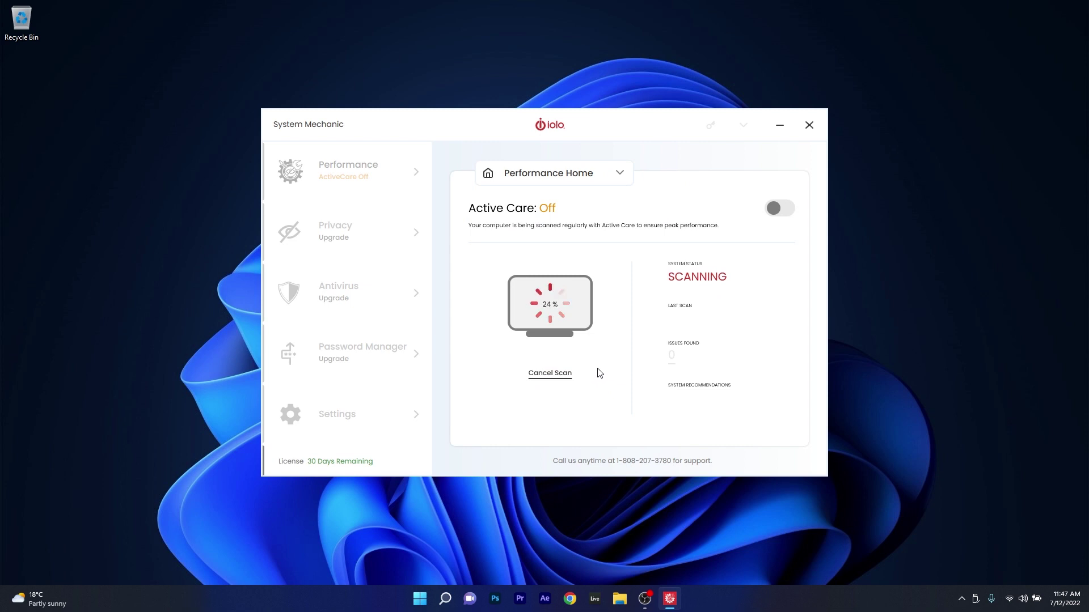
{"action": "left_click", "coordinate": [549, 173]}
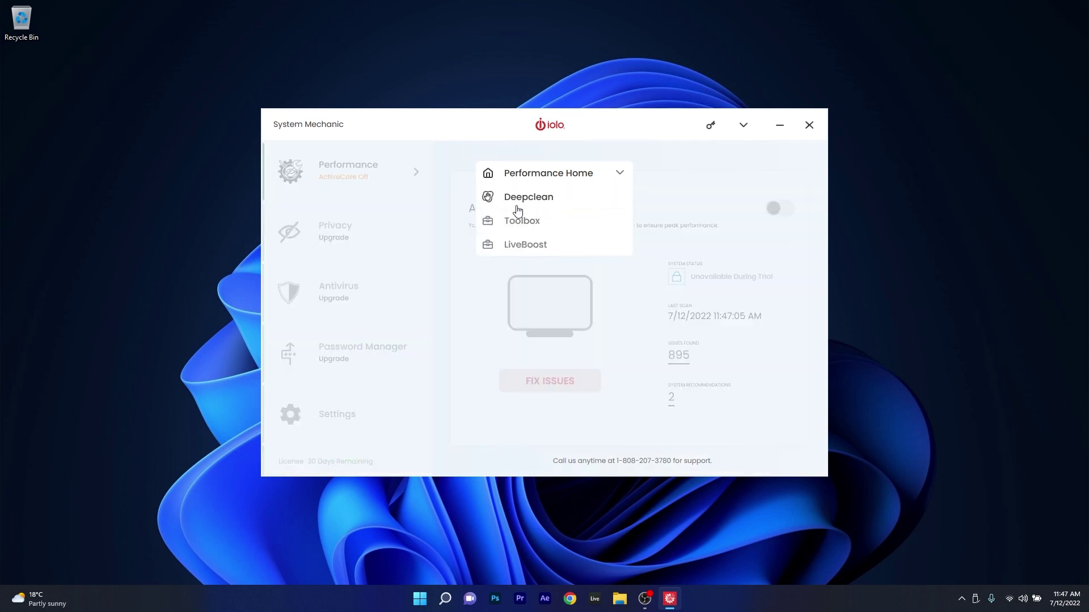
{"action": "left_click", "coordinate": [517, 202]}
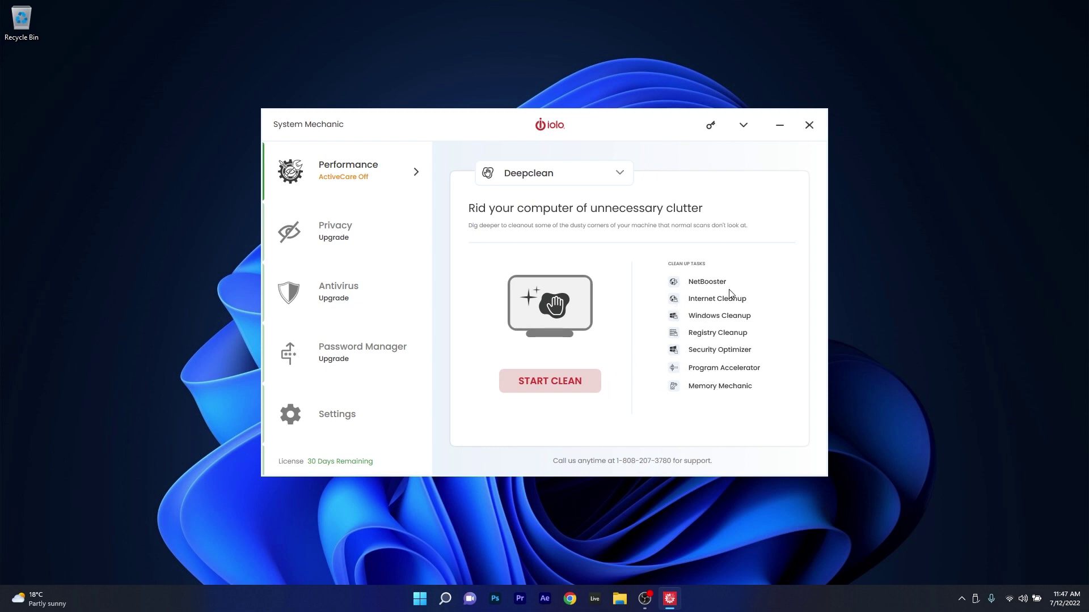
Step: View the Toolbox page, then the LiveBoost configuration page
{"action": "left_click", "coordinate": [618, 172]}
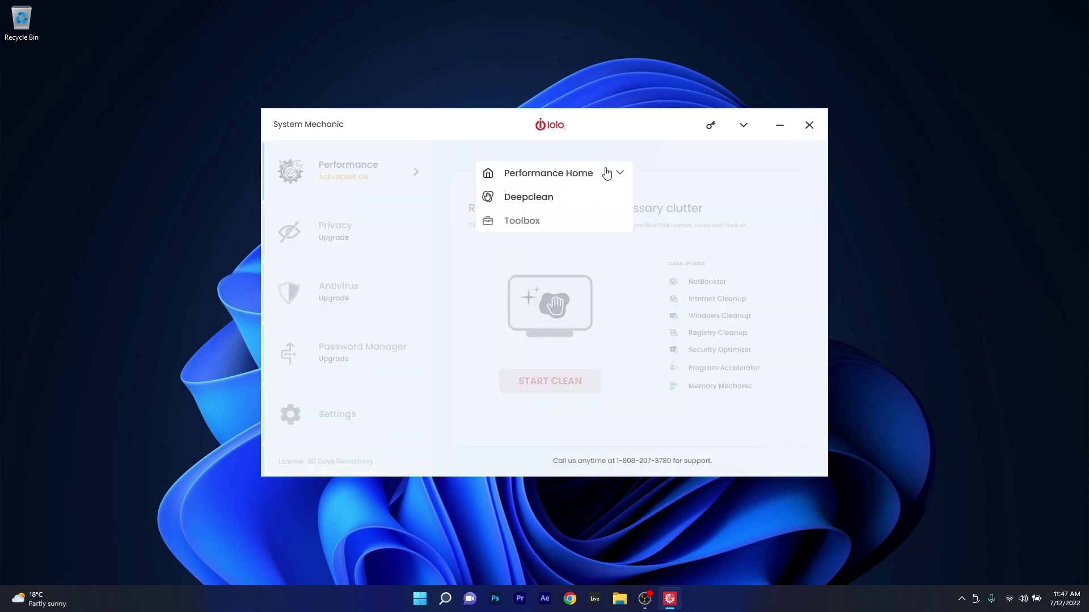
{"action": "left_click", "coordinate": [518, 224]}
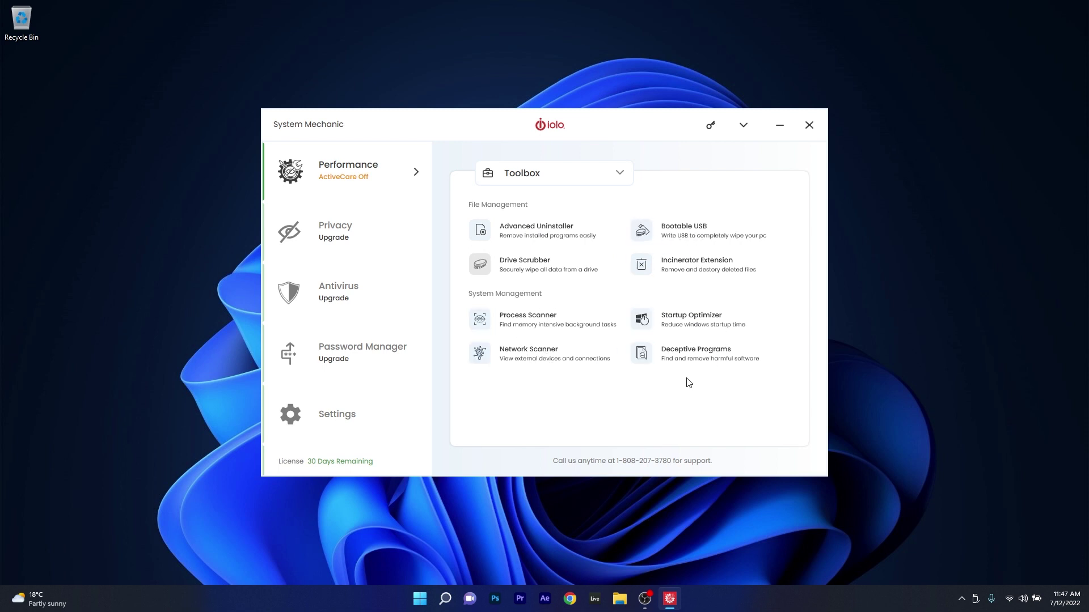
{"action": "left_click", "coordinate": [611, 176]}
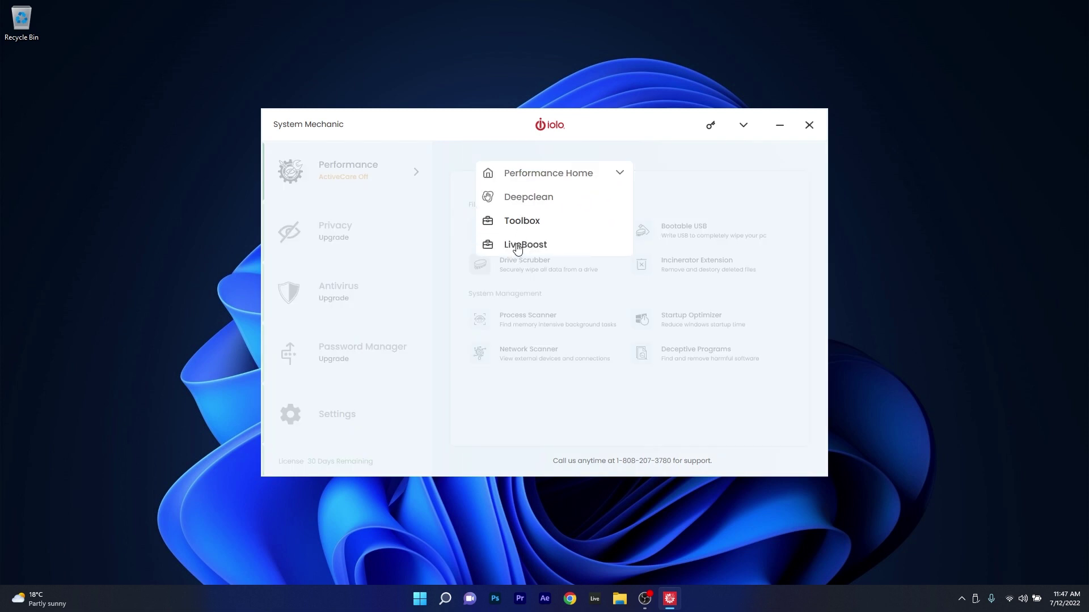
{"action": "left_click", "coordinate": [518, 246]}
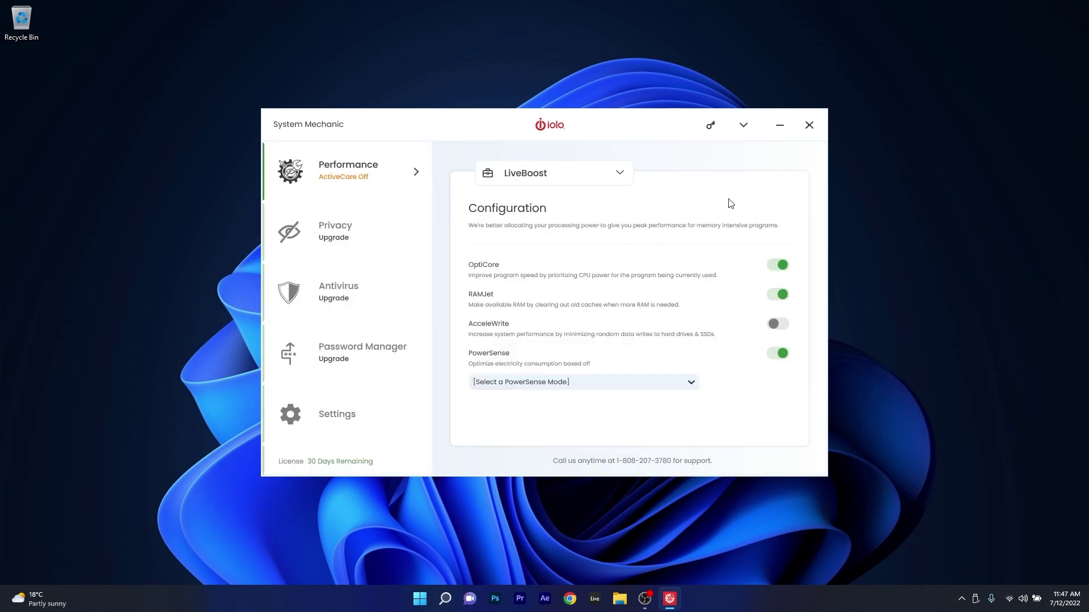
Step: Check the PowerSense modes without choosing one, then return to Performance Home
{"action": "left_click", "coordinate": [686, 382]}
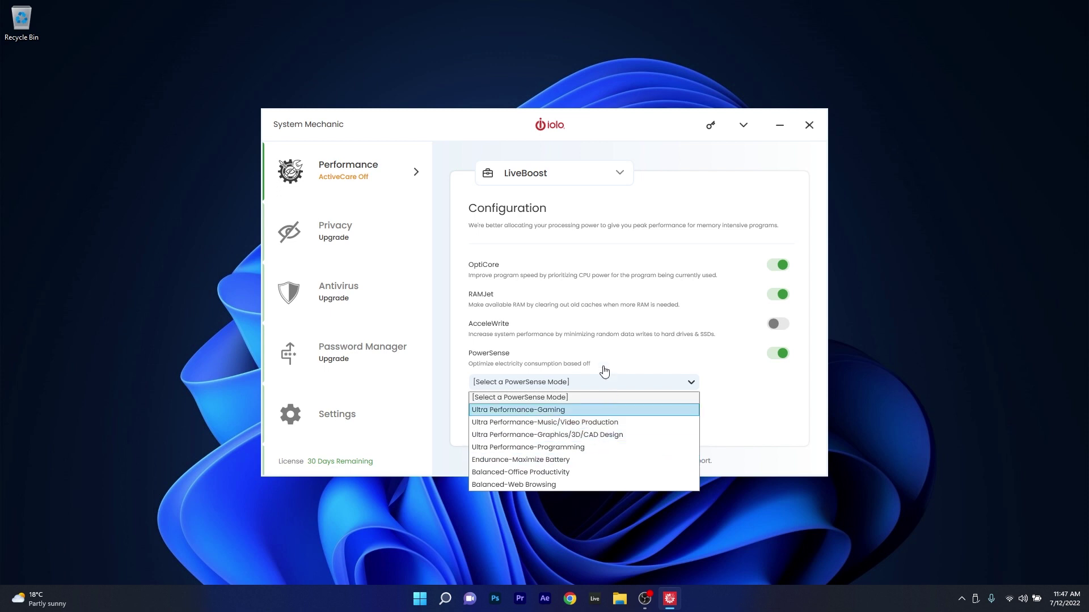
{"action": "left_click", "coordinate": [672, 382]}
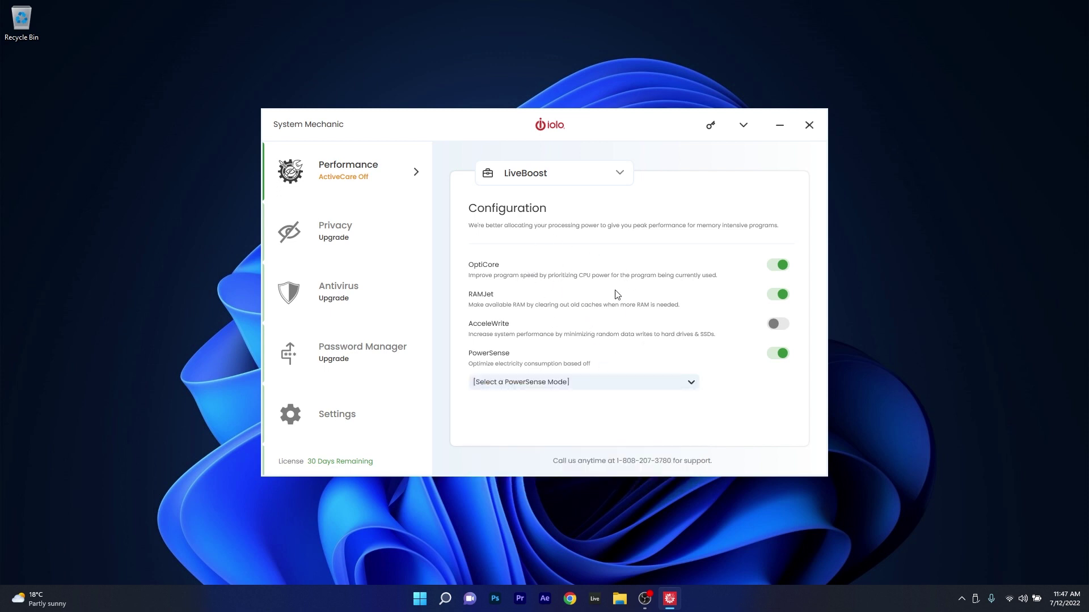
{"action": "left_click", "coordinate": [557, 177]}
{"action": "left_click", "coordinate": [544, 179]}
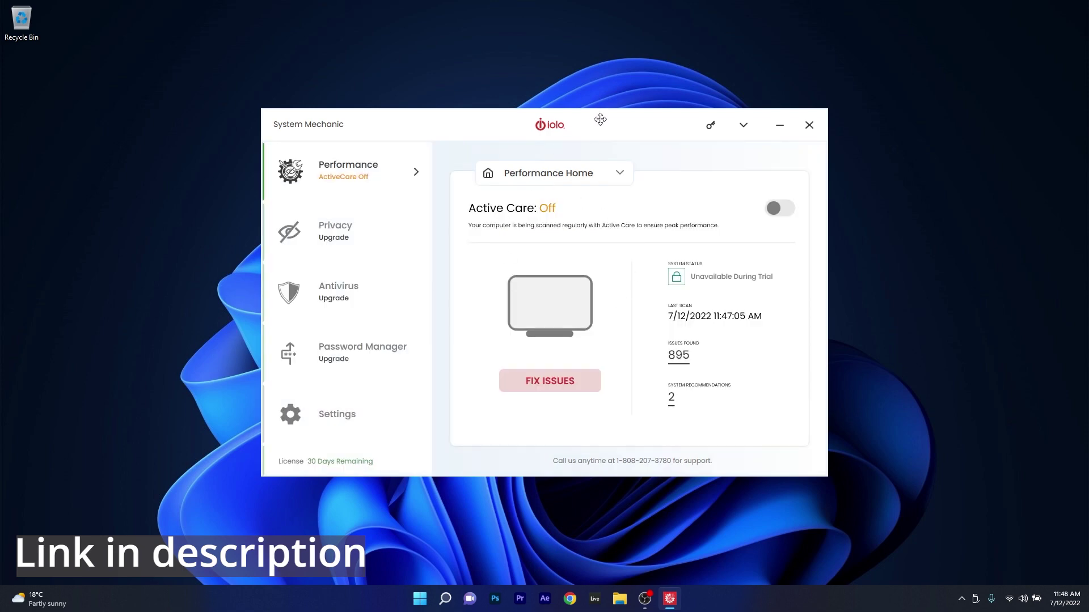
Step: View the Core Health sensor, go back, and open the System Health sensor details
{"action": "left_click_drag", "start_coordinate": [600, 120], "coordinate": [609, 107]}
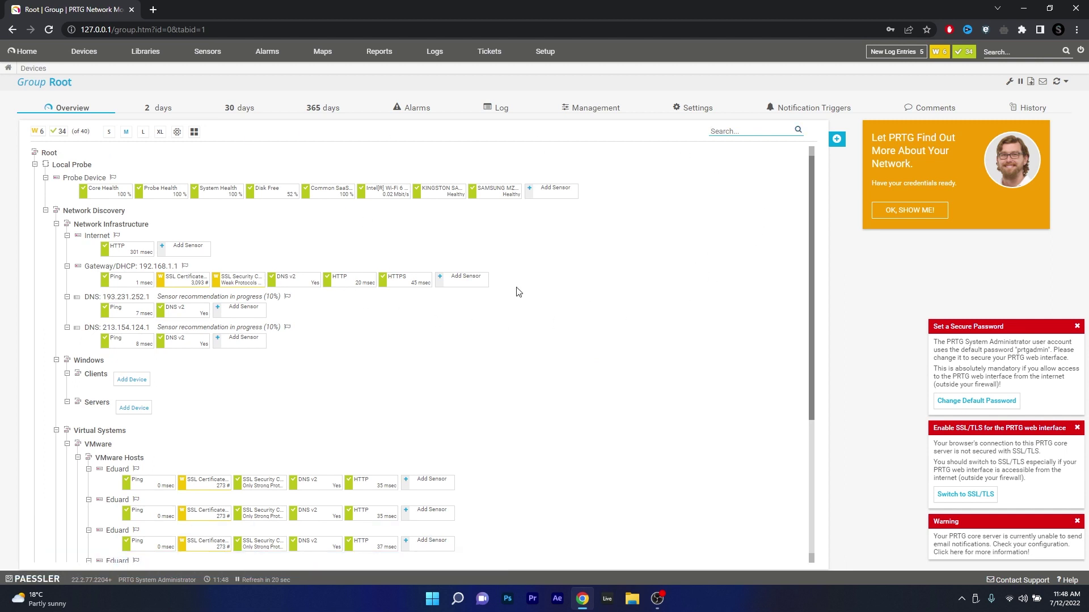
{"action": "left_click", "coordinate": [97, 191]}
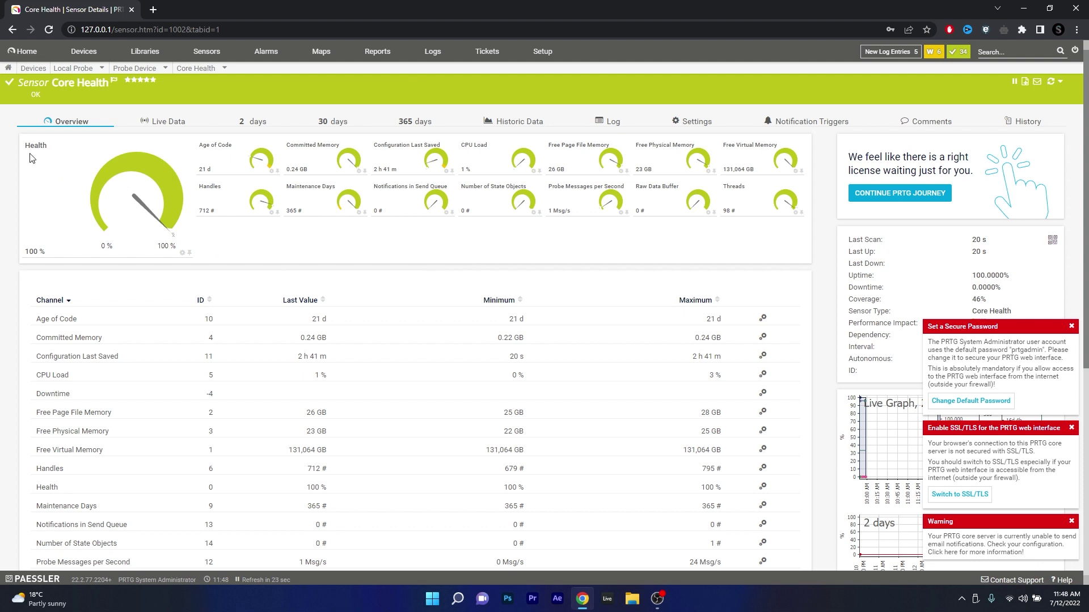
{"action": "left_click", "coordinate": [12, 29]}
{"action": "mouse_move", "coordinate": [24, 51]}
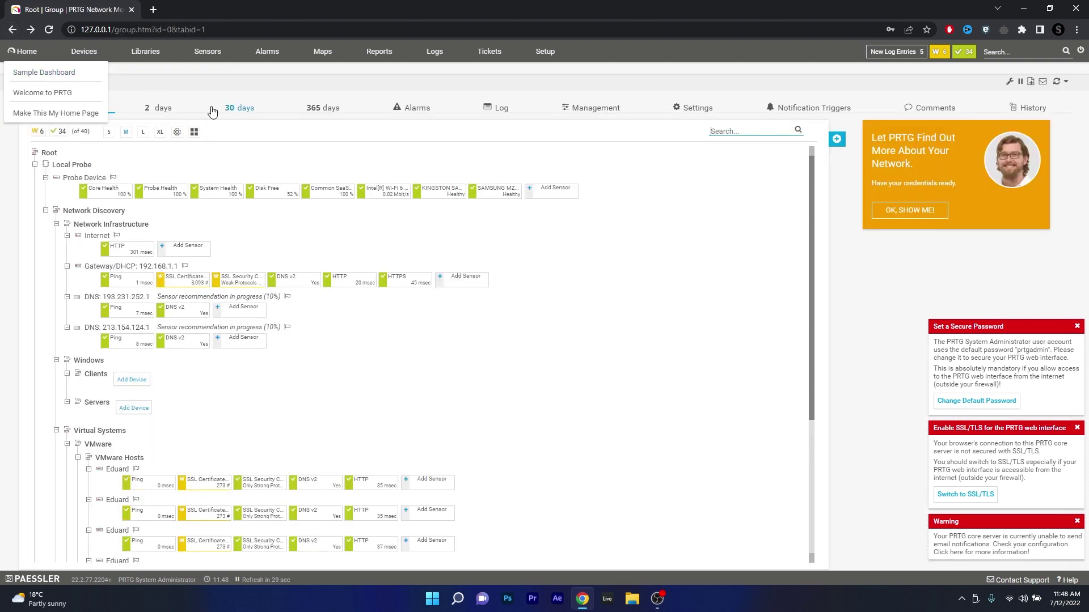
{"action": "left_click", "coordinate": [235, 194]}
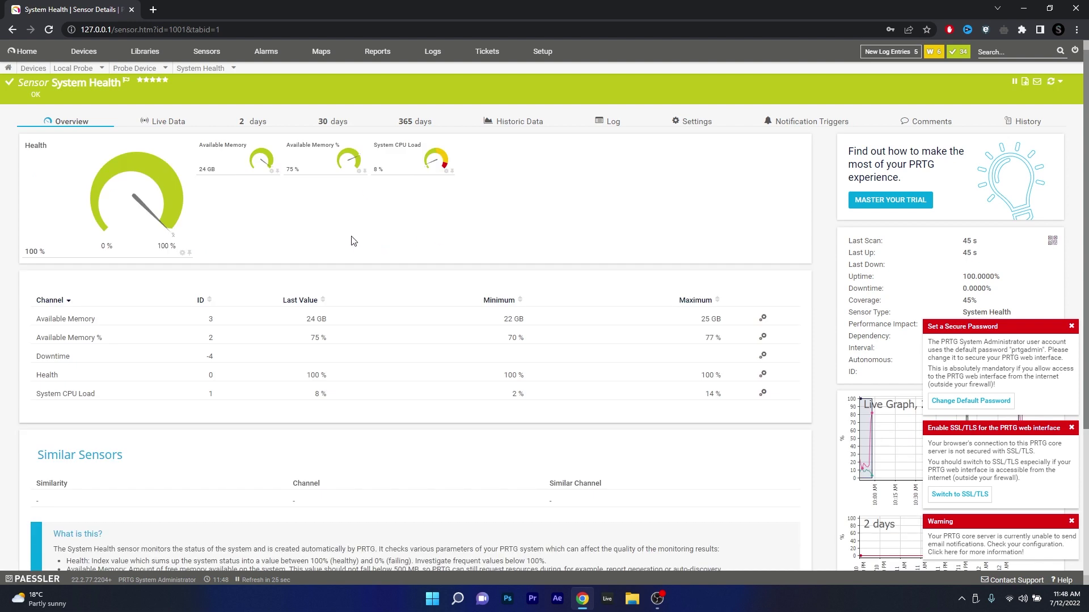
Step: View the System Health 2-day and 30-day history graphs, then its overview gauges
{"action": "left_click", "coordinate": [256, 122]}
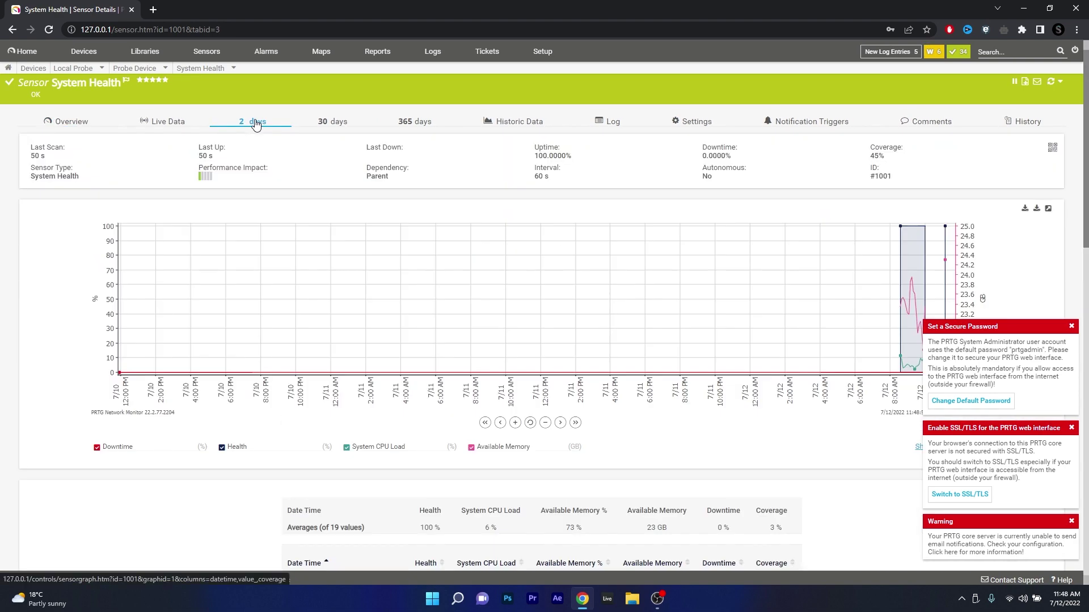
{"action": "left_click", "coordinate": [328, 125]}
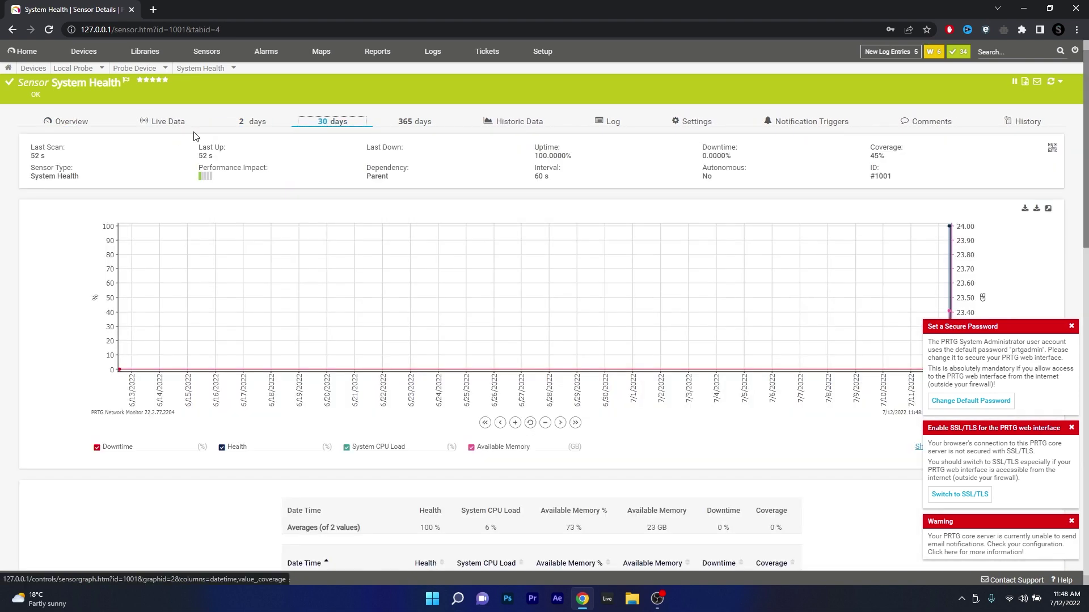
{"action": "left_click", "coordinate": [68, 123]}
Step: Go back through the sensor pages to the Root group device tree
{"action": "left_click", "coordinate": [13, 29]}
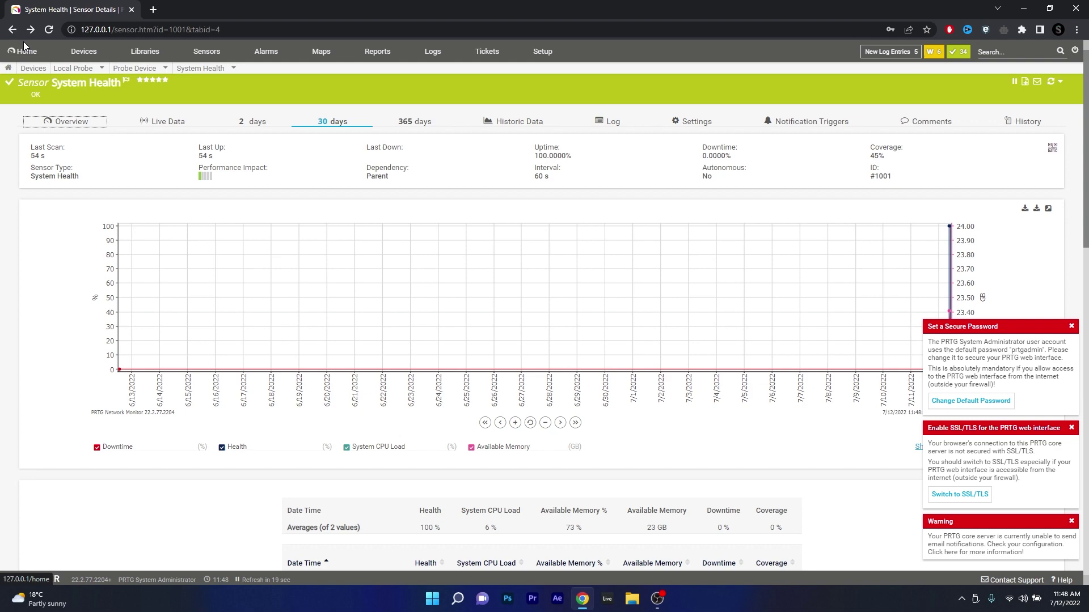
{"action": "left_click", "coordinate": [12, 29]}
{"action": "left_click", "coordinate": [12, 30]}
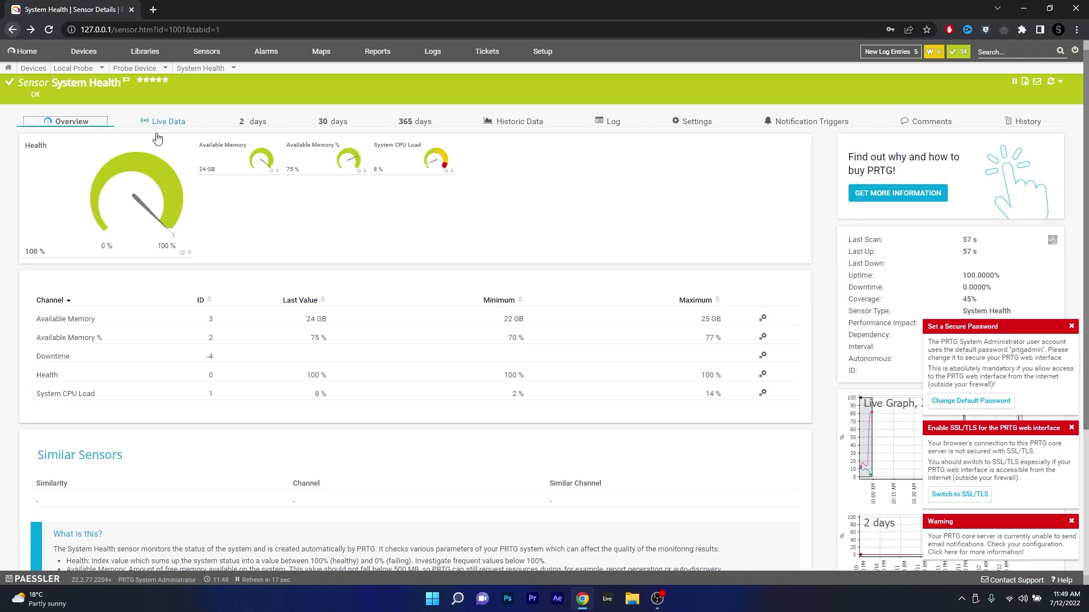
{"action": "left_click", "coordinate": [12, 29]}
{"action": "mouse_move", "coordinate": [23, 52]}
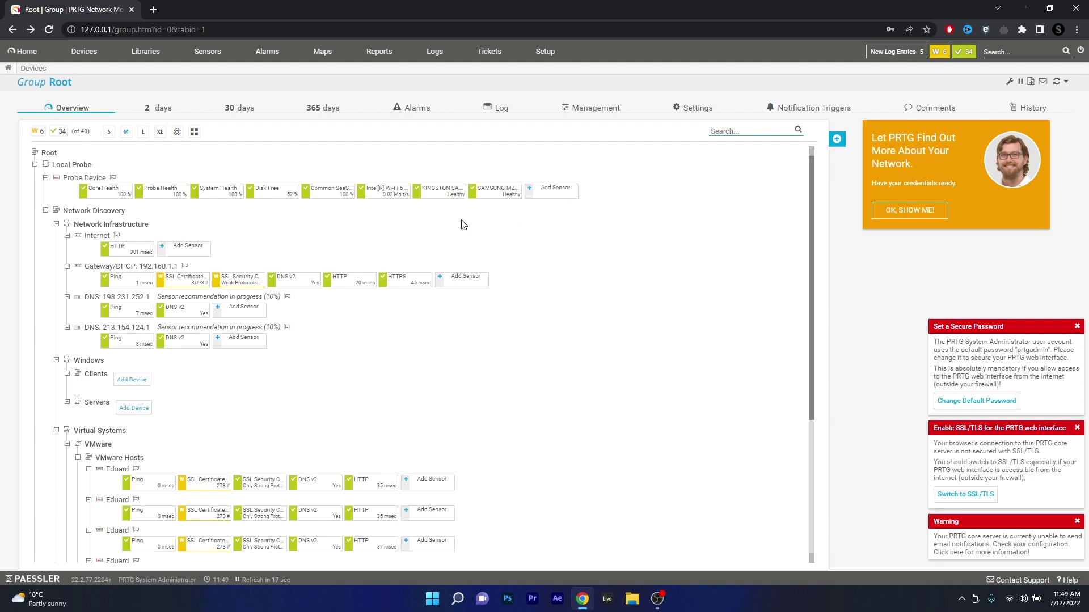
{"action": "scroll", "coordinate": [350, 289], "scroll_direction": "down", "scroll_amount": 1}
{"action": "scroll", "coordinate": [503, 311], "scroll_direction": "down", "scroll_amount": 1}
{"action": "scroll", "coordinate": [566, 311], "scroll_direction": "down", "scroll_amount": 1}
{"action": "scroll", "coordinate": [569, 314], "scroll_direction": "up", "scroll_amount": 3}
{"action": "left_click", "coordinate": [430, 190]}
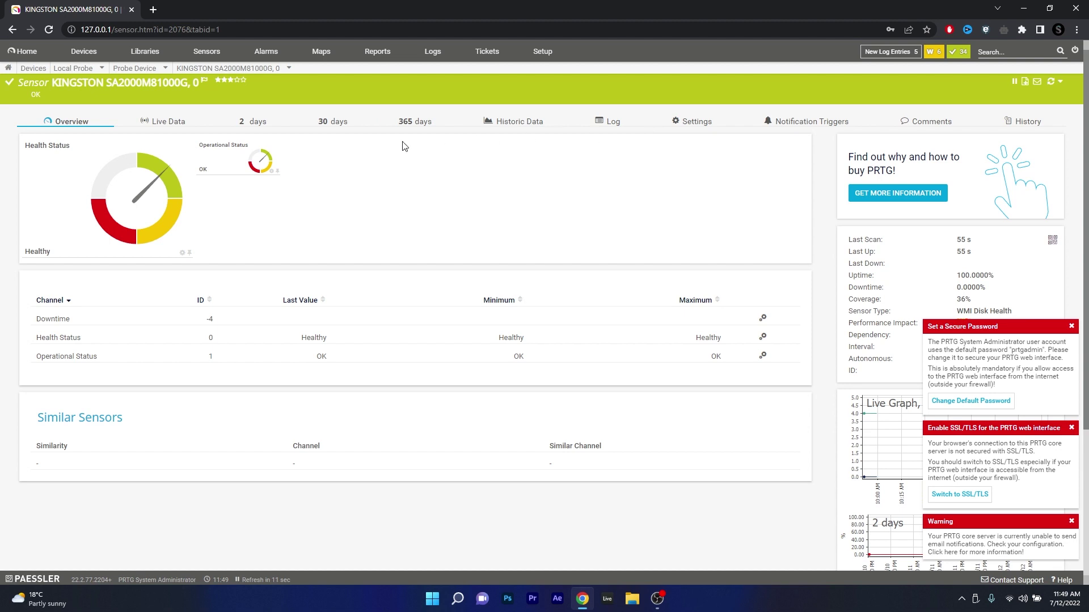
{"action": "left_click", "coordinate": [12, 30]}
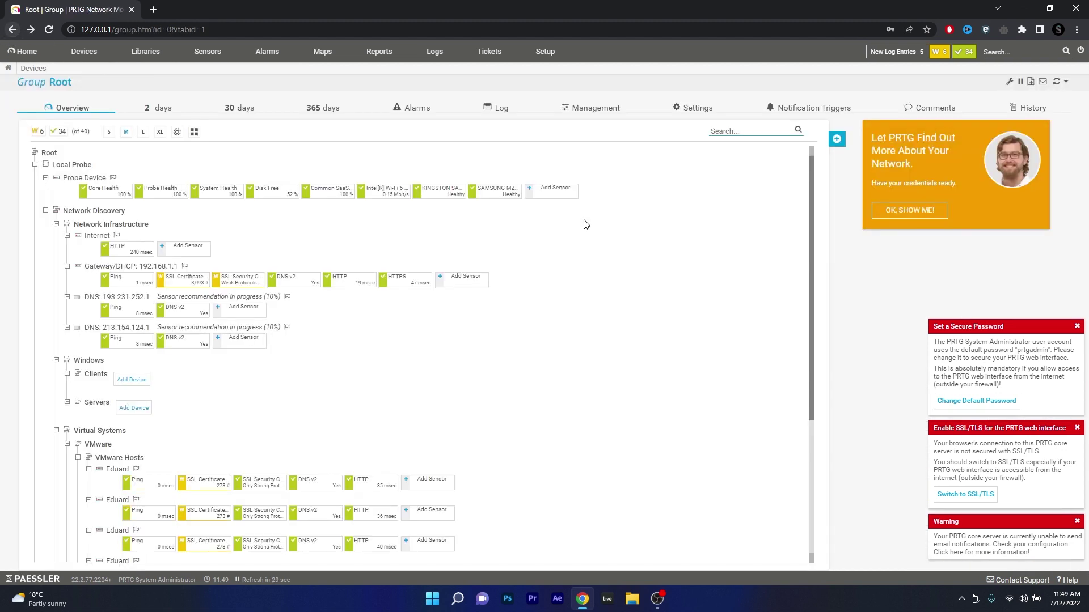
{"action": "left_click", "coordinate": [505, 194]}
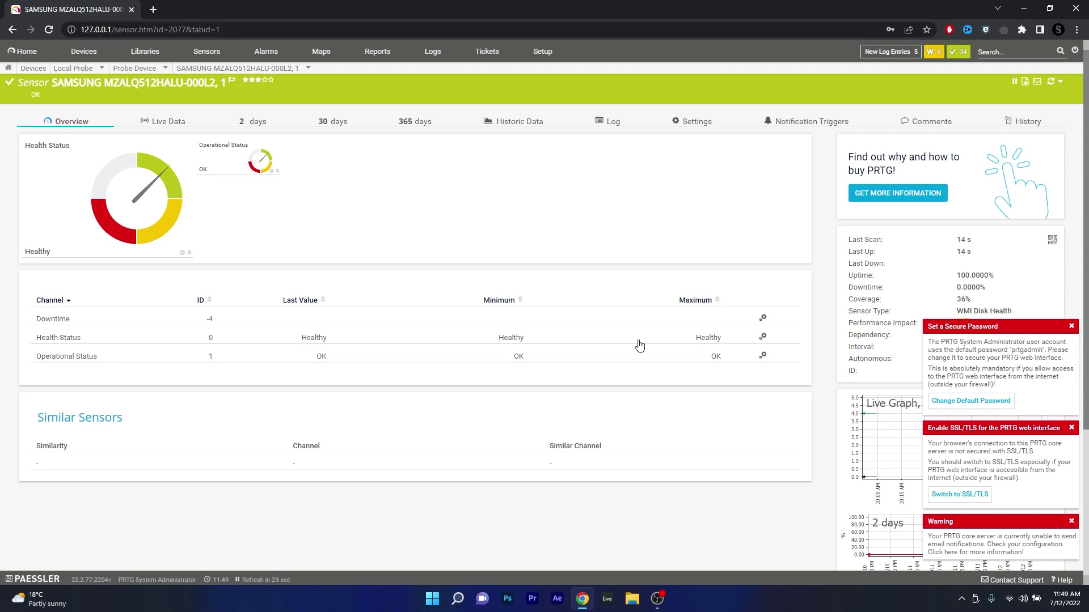
{"action": "left_click", "coordinate": [241, 121]}
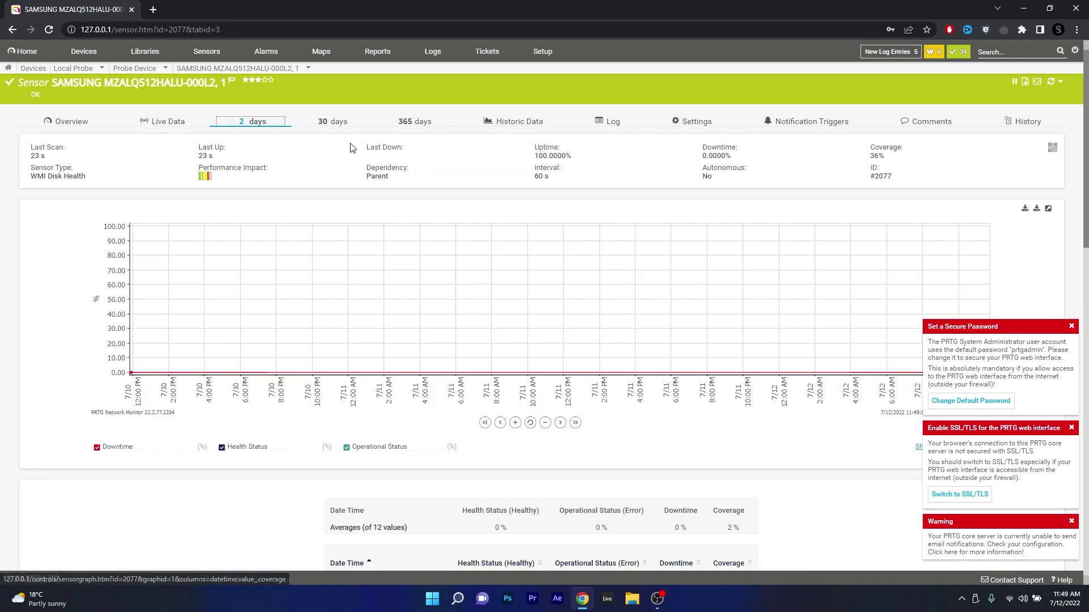
{"action": "left_click", "coordinate": [338, 122]}
{"action": "left_click", "coordinate": [421, 121]}
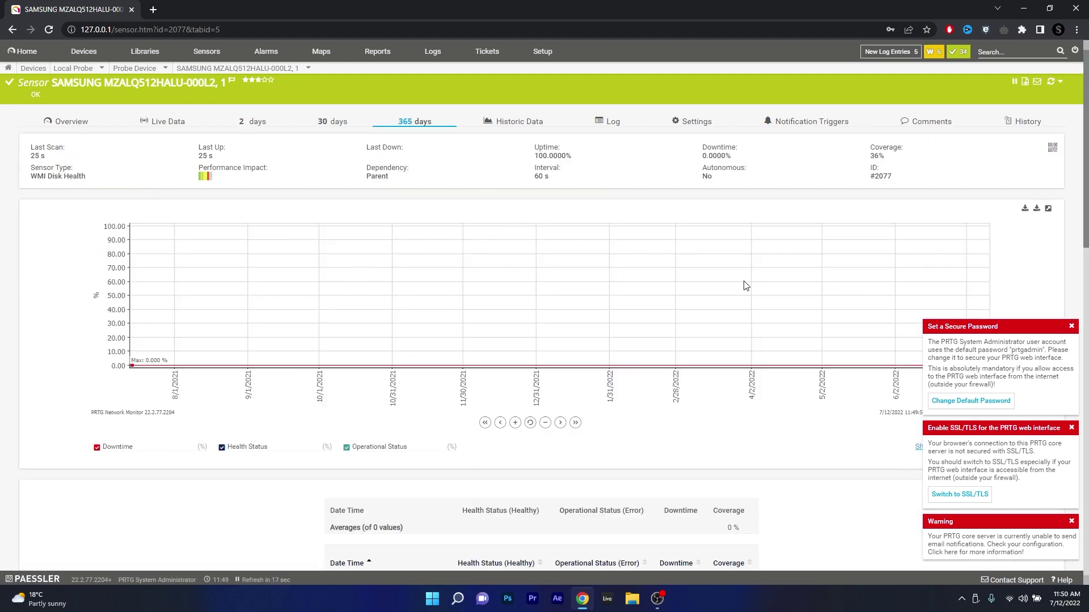
{"action": "left_click", "coordinate": [241, 122]}
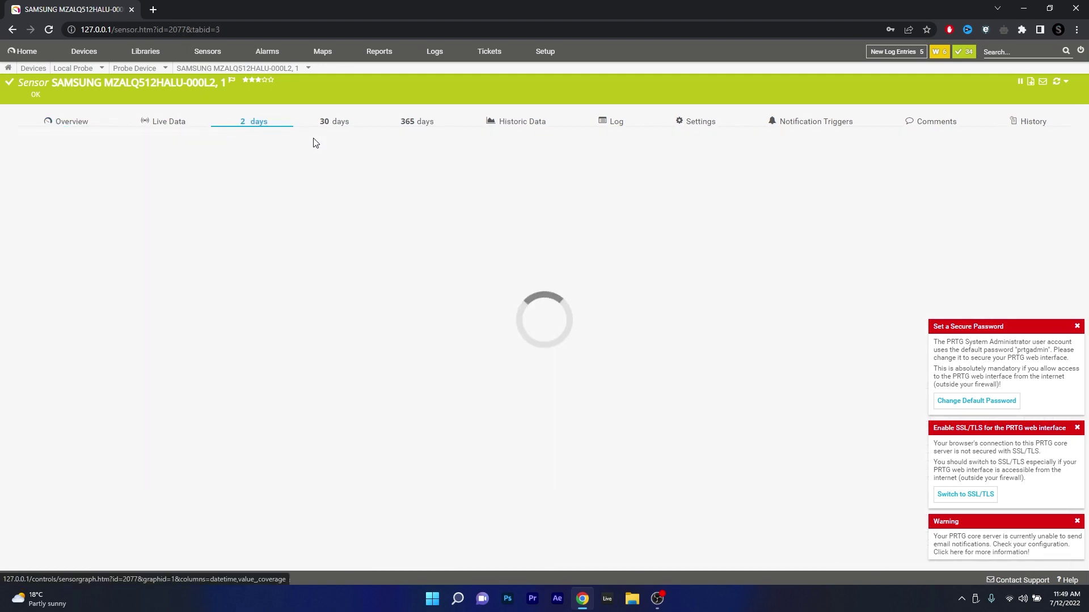
{"action": "left_click", "coordinate": [343, 126]}
{"action": "left_click", "coordinate": [425, 119]}
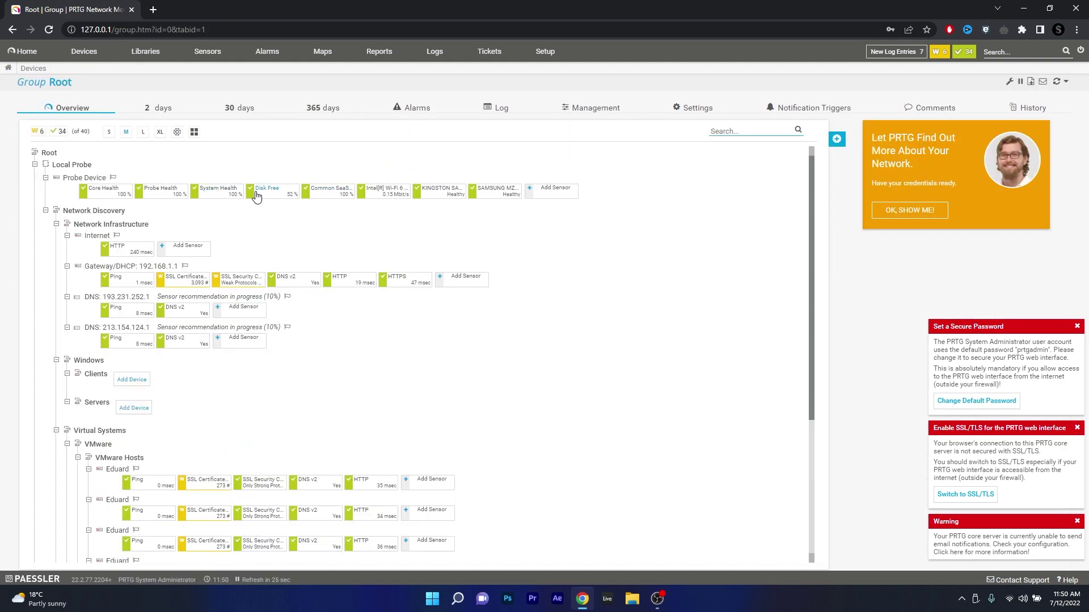
Step: Open the Disk Free sensor details in PRTG, then return to the Root group tree
{"action": "left_click", "coordinate": [253, 193]}
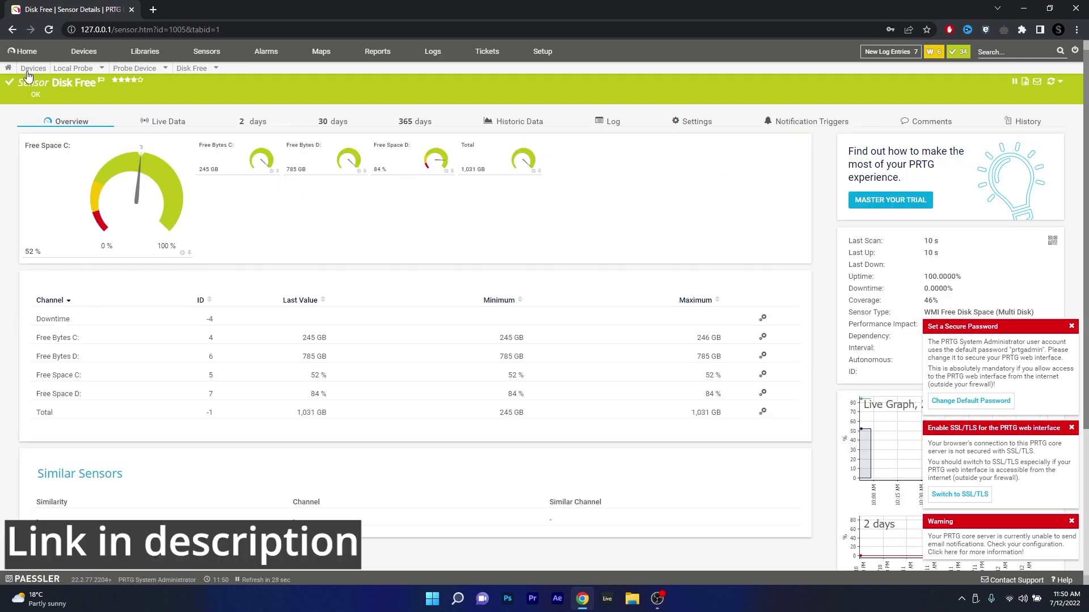
{"action": "left_click", "coordinate": [29, 70]}
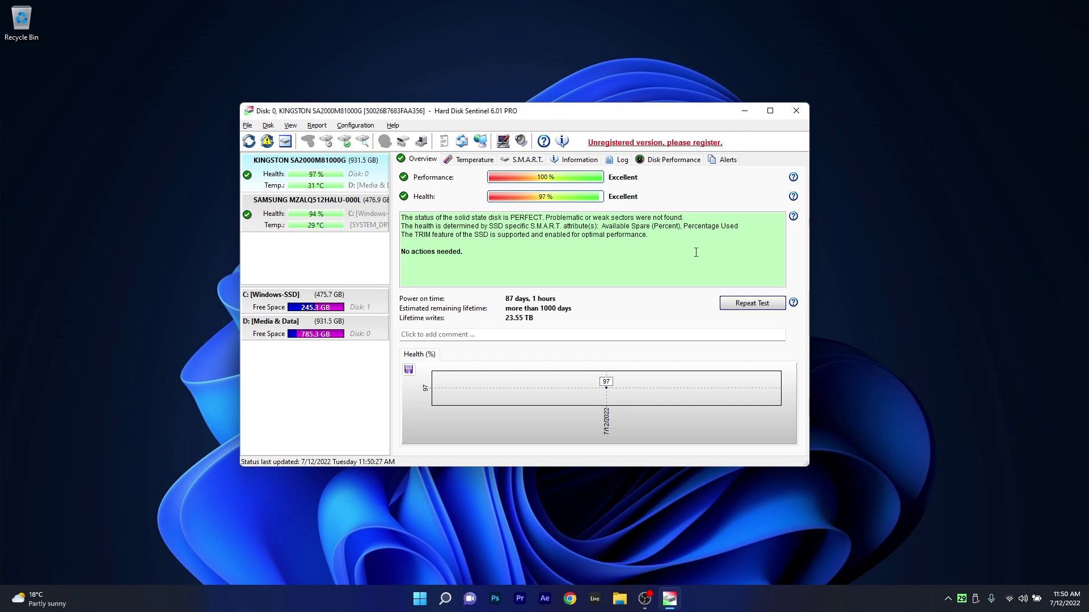
{"action": "left_click", "coordinate": [464, 163]}
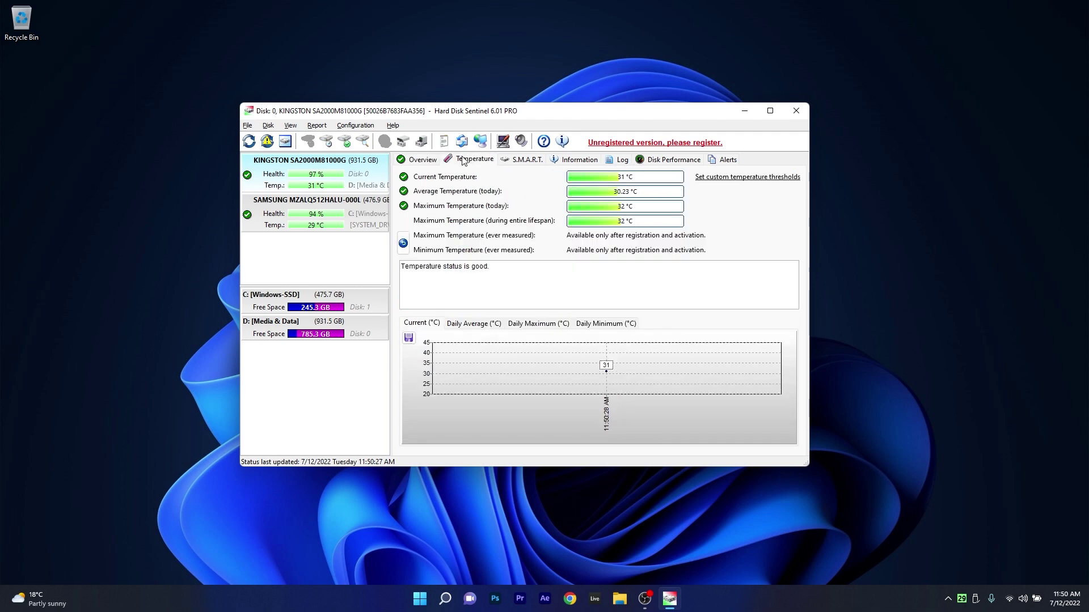
{"action": "left_click", "coordinate": [551, 161]}
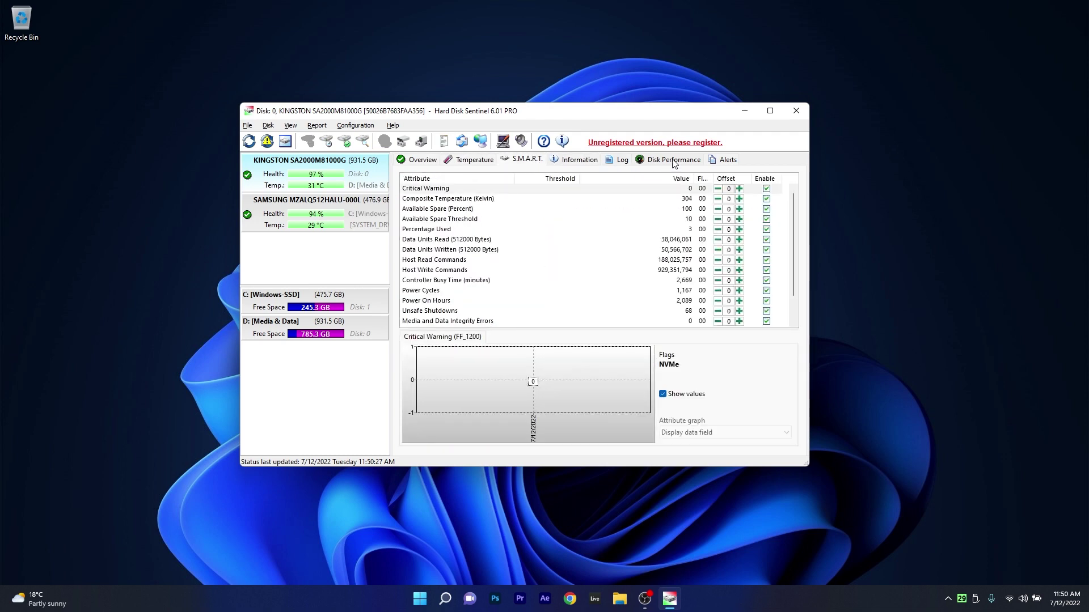
{"action": "left_click", "coordinate": [673, 160]}
{"action": "left_click", "coordinate": [419, 160]}
{"action": "left_click", "coordinate": [339, 205]}
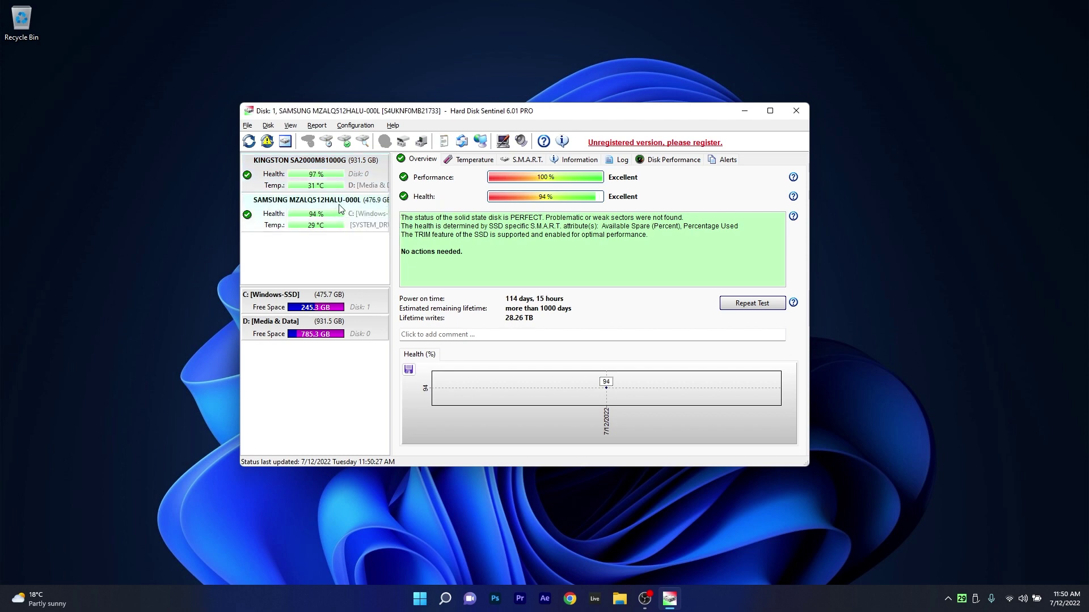
{"action": "left_click", "coordinate": [345, 175]}
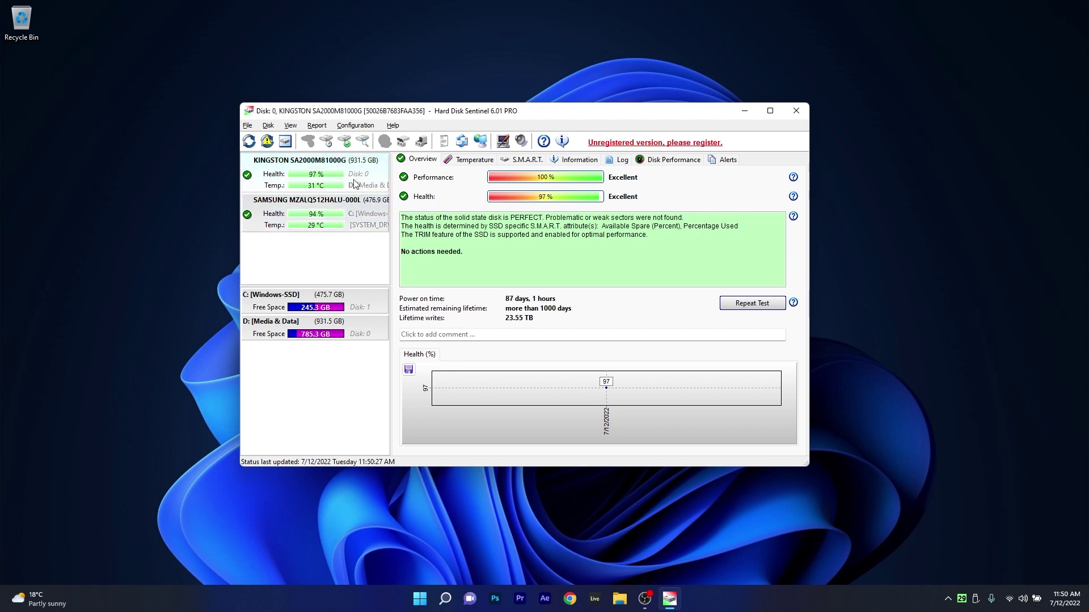
{"action": "left_click", "coordinate": [318, 307]}
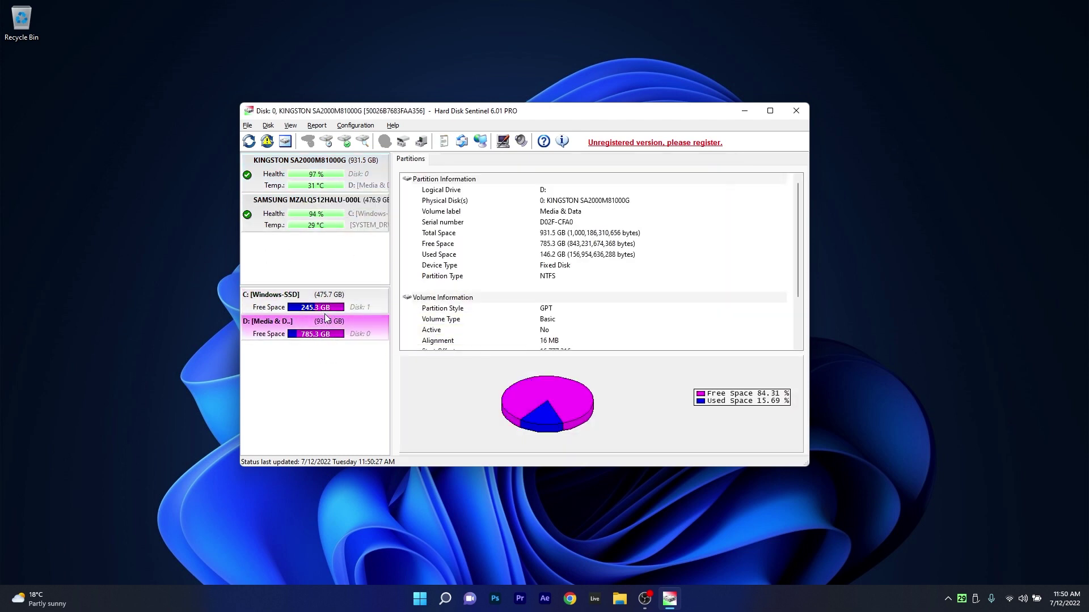
{"action": "left_click", "coordinate": [345, 175]}
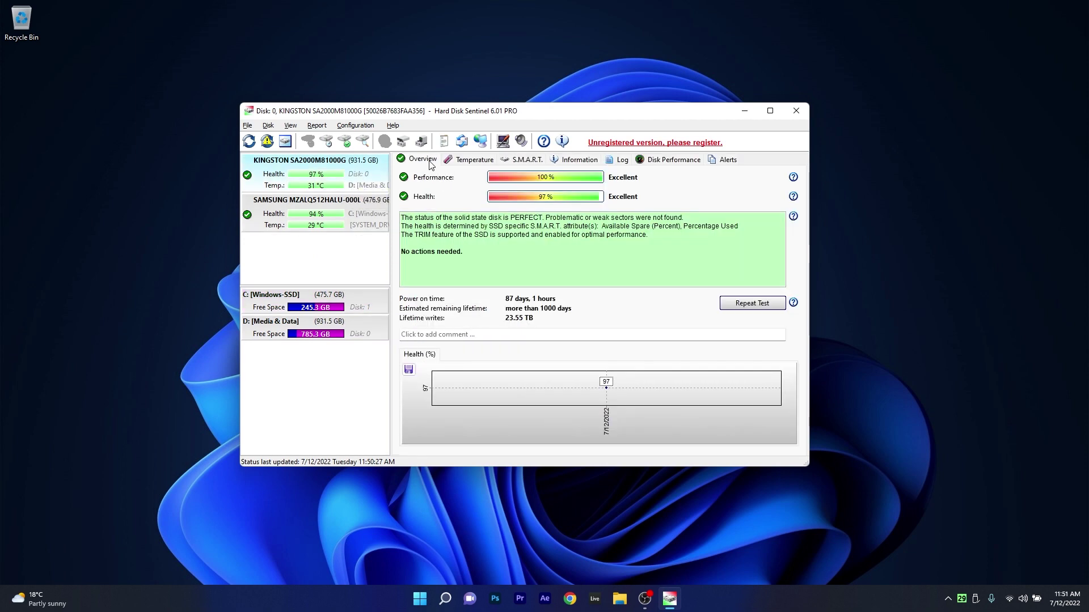
{"action": "left_click", "coordinate": [463, 160]}
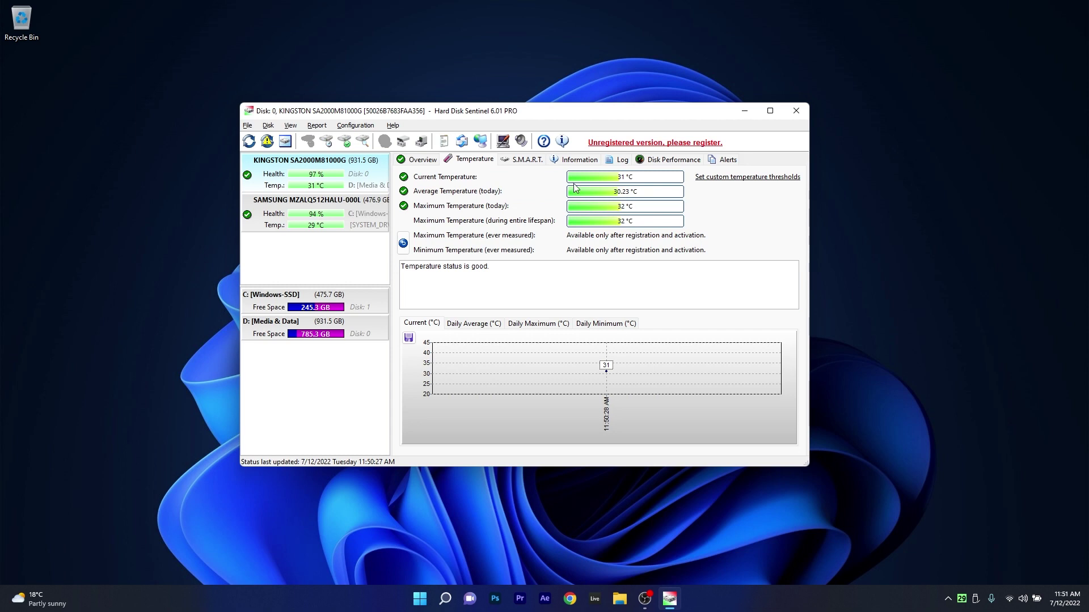
{"action": "left_click", "coordinate": [515, 162]}
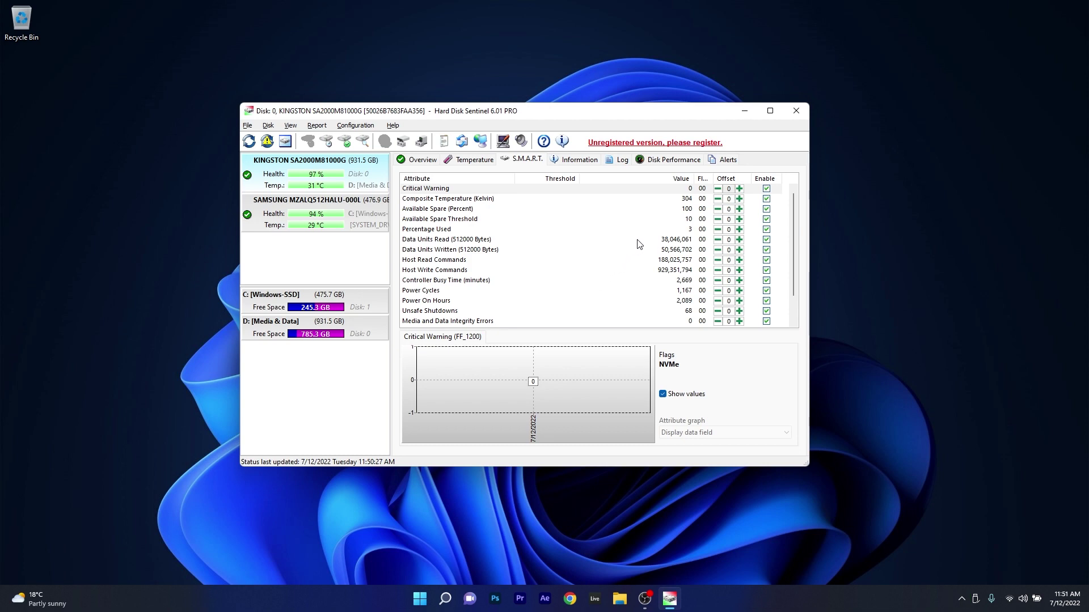
{"action": "left_click", "coordinate": [659, 162]}
Step: Run a Short Self-test on the KINGSTON SA2000M81000G drive and close the results
{"action": "left_click", "coordinate": [417, 159]}
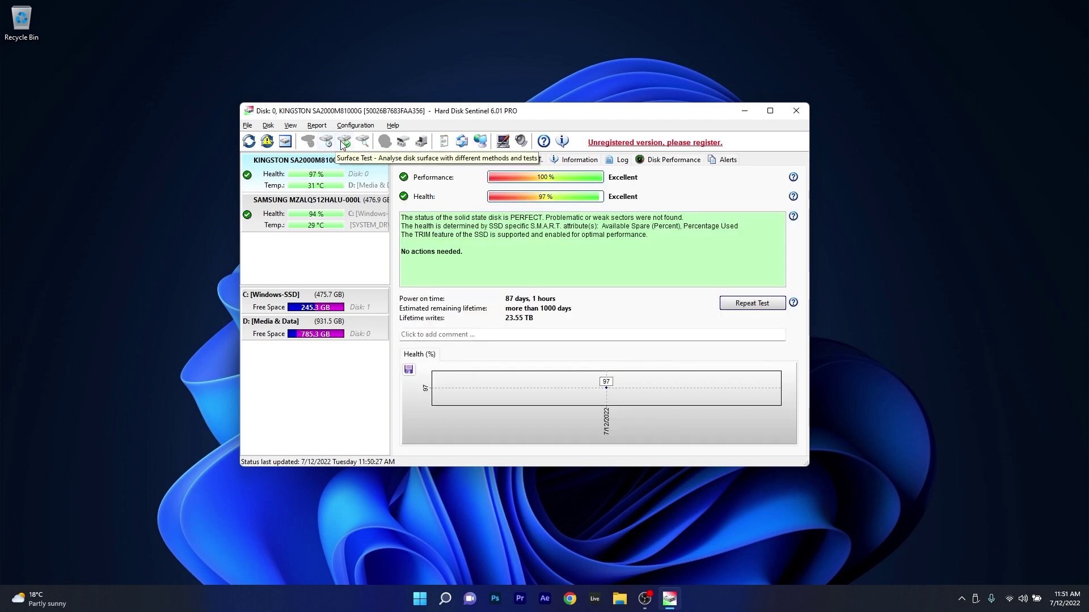
{"action": "left_click", "coordinate": [363, 142]}
{"action": "left_click", "coordinate": [408, 148]}
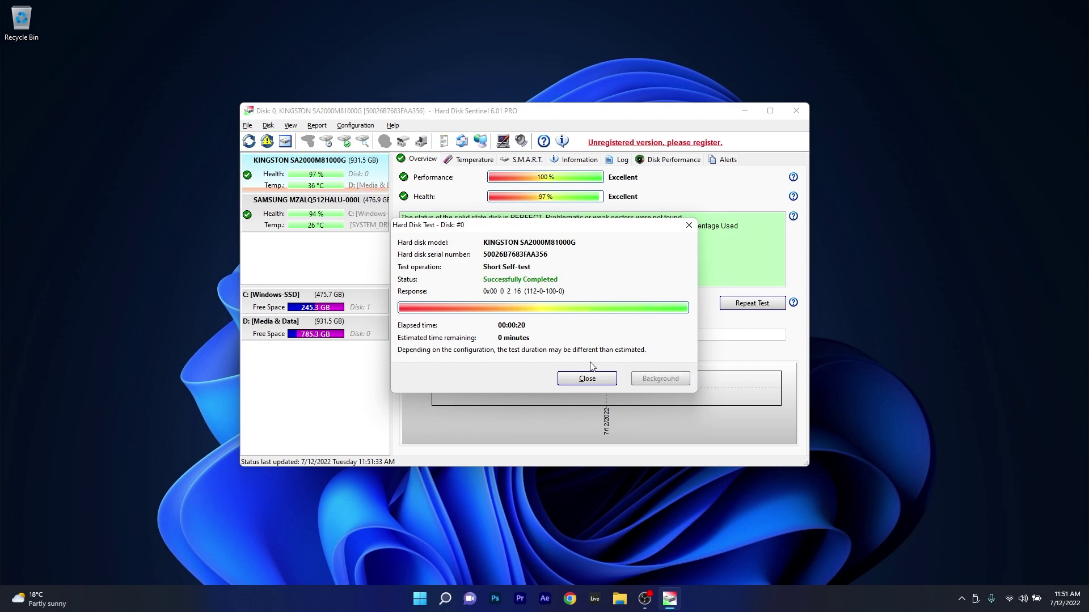
{"action": "left_click", "coordinate": [587, 379]}
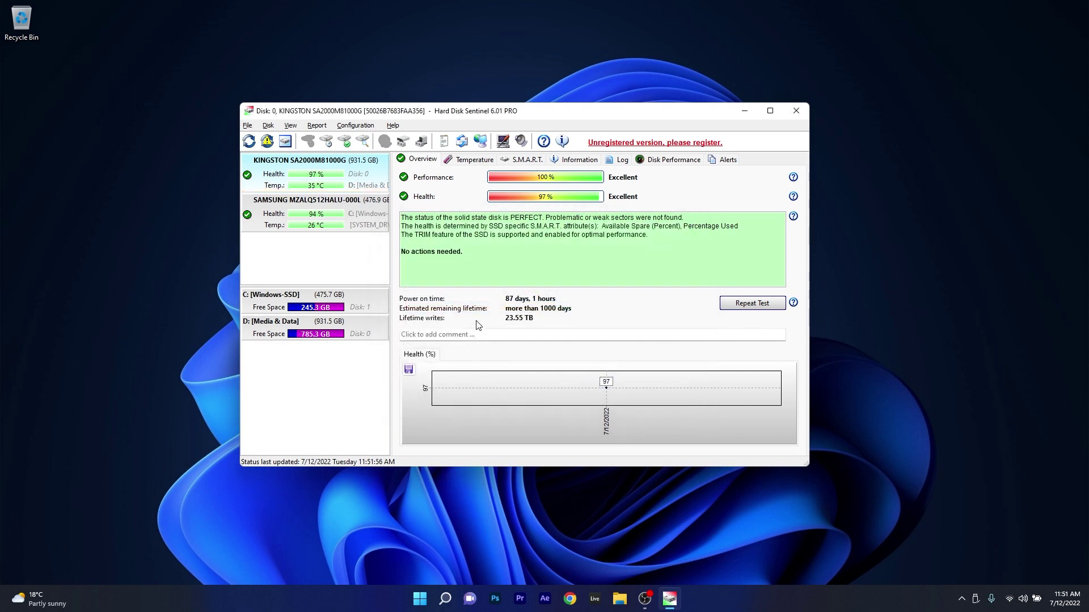